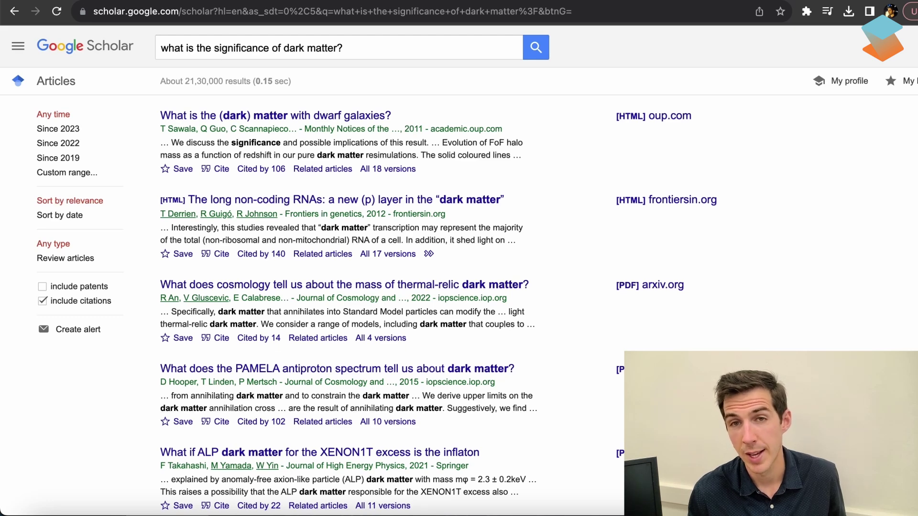
pyautogui.scroll(-2, 459, 270)
pyautogui.scroll(-2, 459, 270)
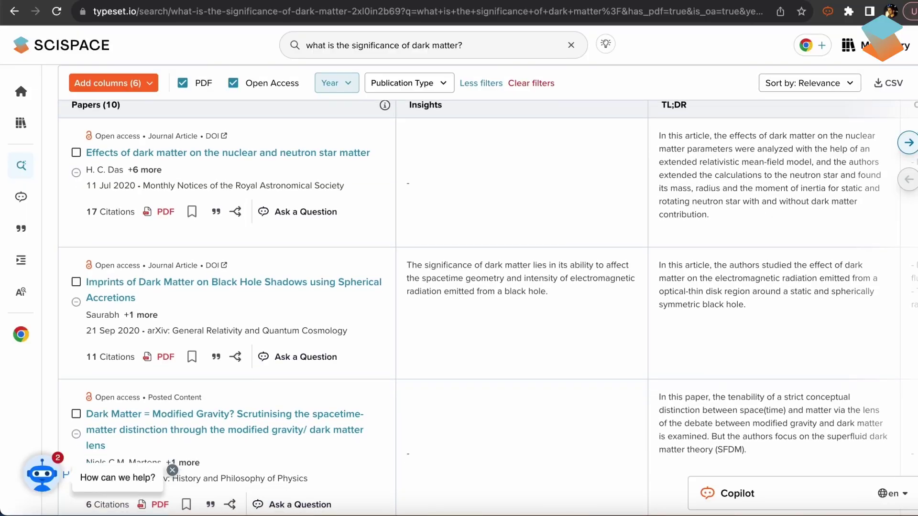
pyautogui.scroll(-2, 478, 306)
pyautogui.scroll(-4, 478, 306)
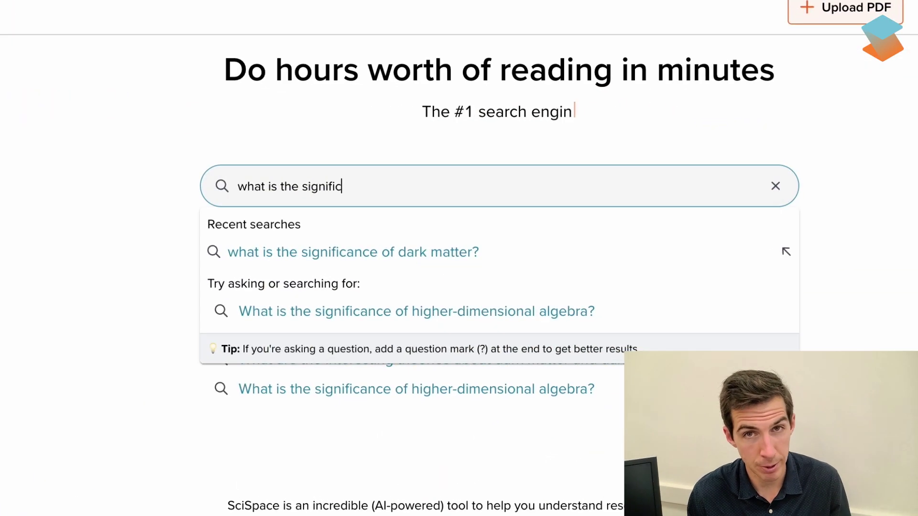
# - Search for 'what is the significance of the dark matter' and scroll through the results
pyautogui.write('ance of the dark matter')
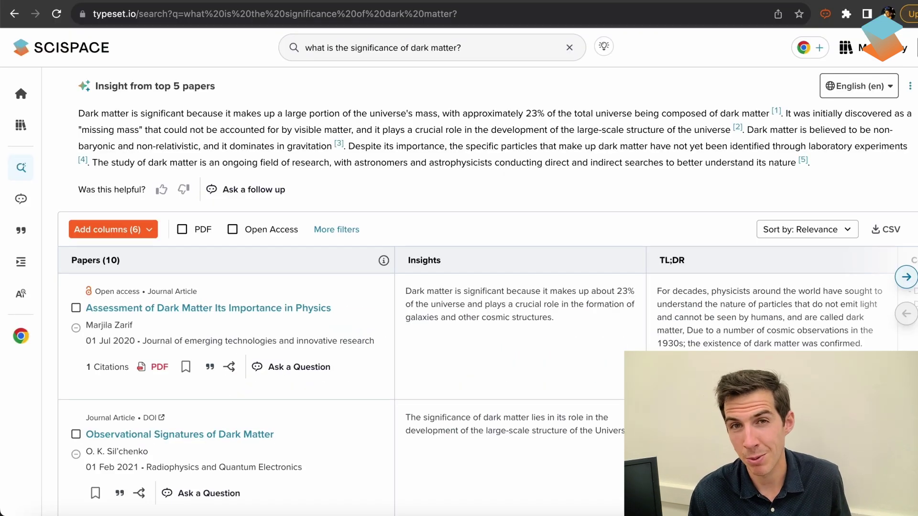
pyautogui.scroll(-3, 478, 287)
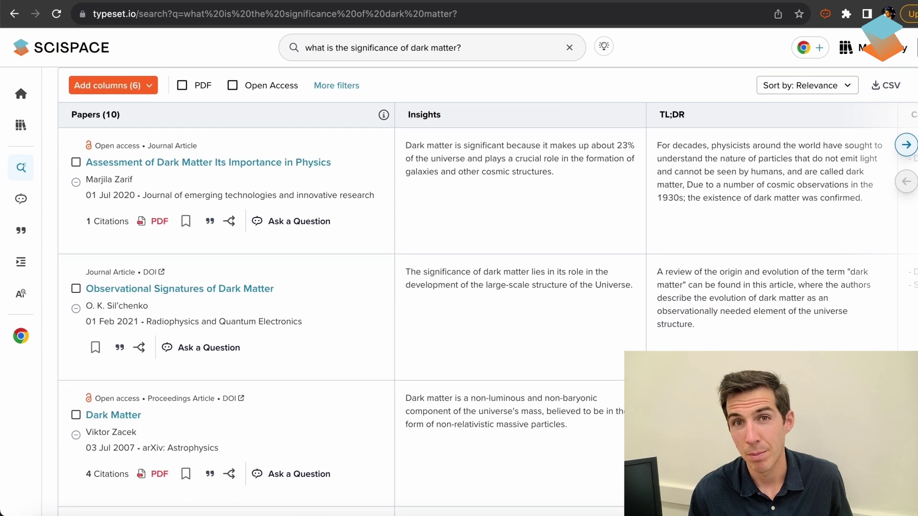
pyautogui.scroll(-4, 182, 91)
# - Limit results to papers with PDFs and open access, then check the year, publication type and sort options
pyautogui.click(182, 86)
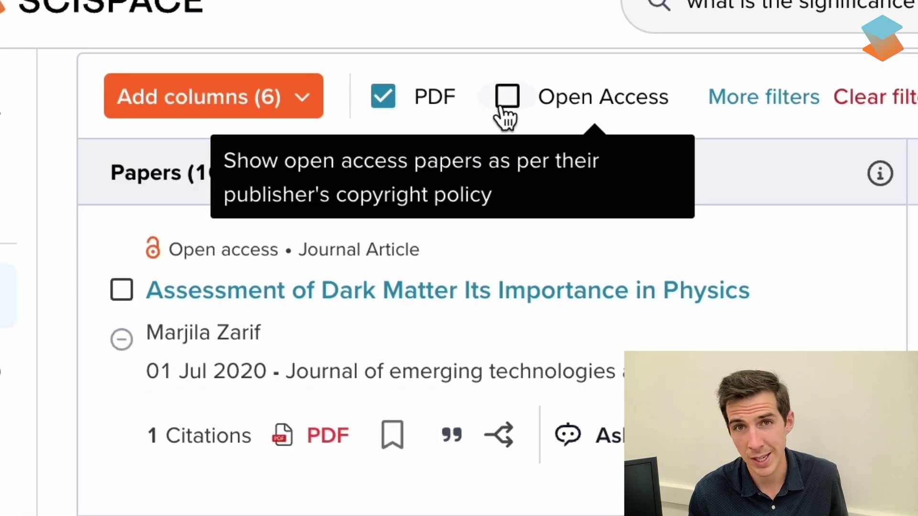
pyautogui.click(506, 107)
pyautogui.click(764, 96)
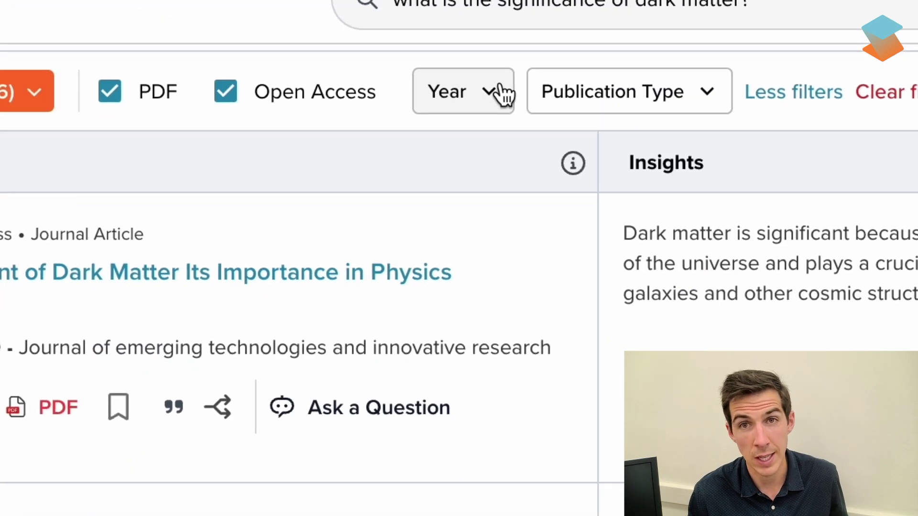
pyautogui.click(794, 98)
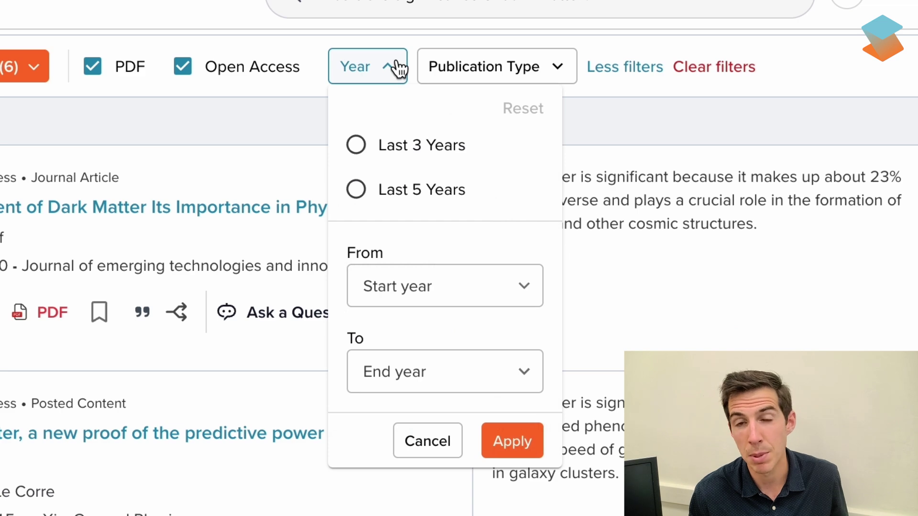
pyautogui.click(556, 70)
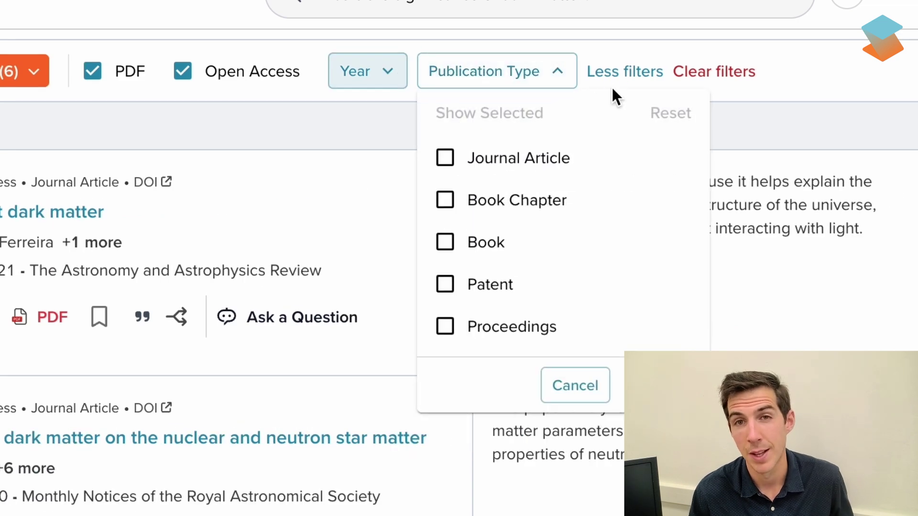
pyautogui.click(715, 39)
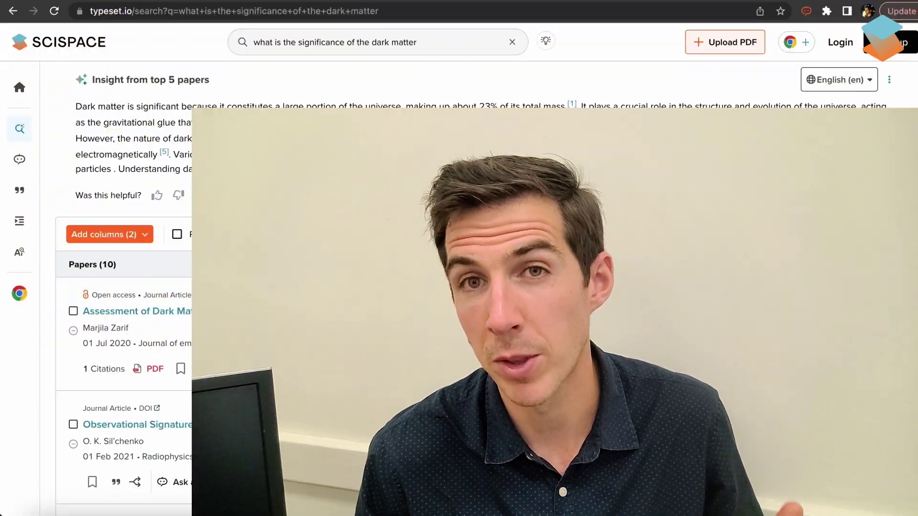
# - Scroll the dark matter results, then shift the table to show the TL;DR and Conclusions columns
pyautogui.scroll(-3, 459, 259)
pyautogui.scroll(-3, 459, 258)
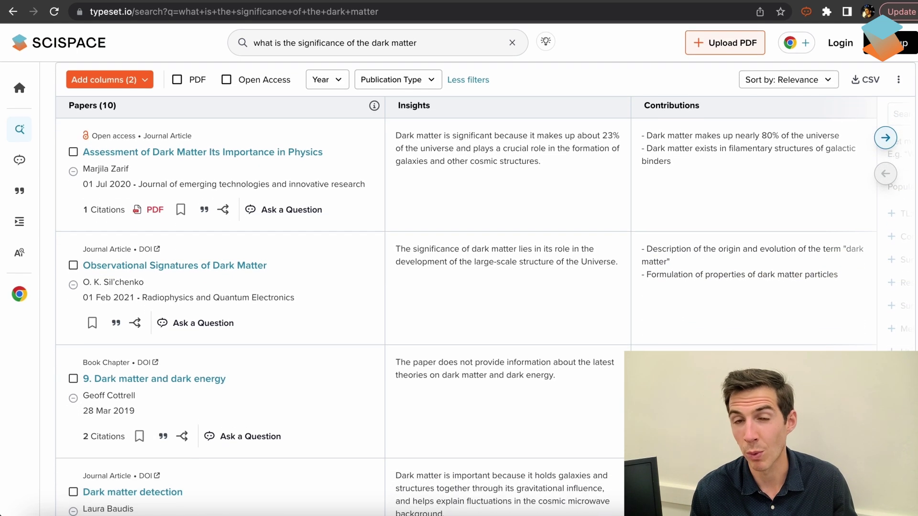
pyautogui.scroll(-2, 459, 258)
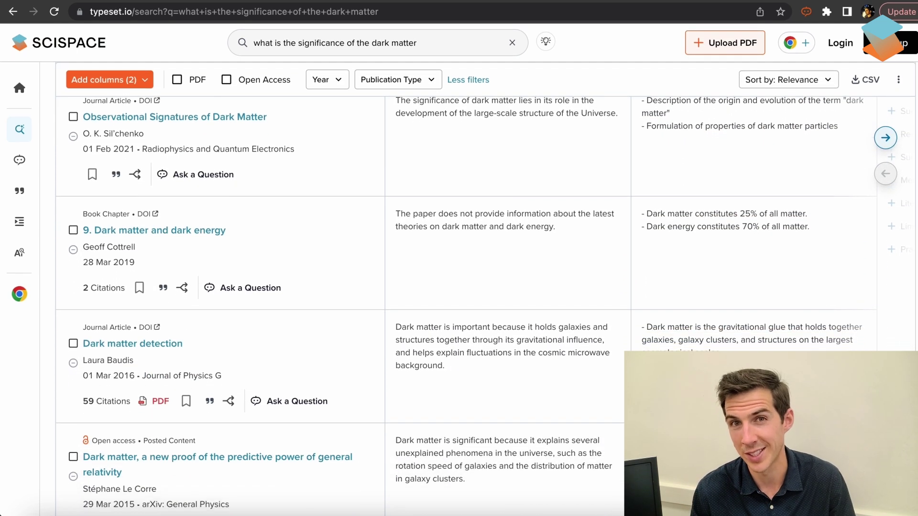
pyautogui.scroll(8, 459, 258)
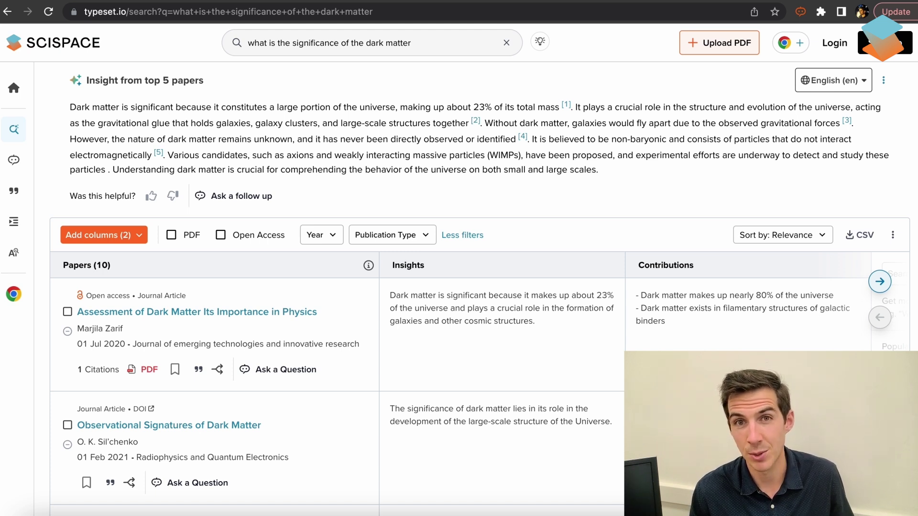
pyautogui.click(881, 282)
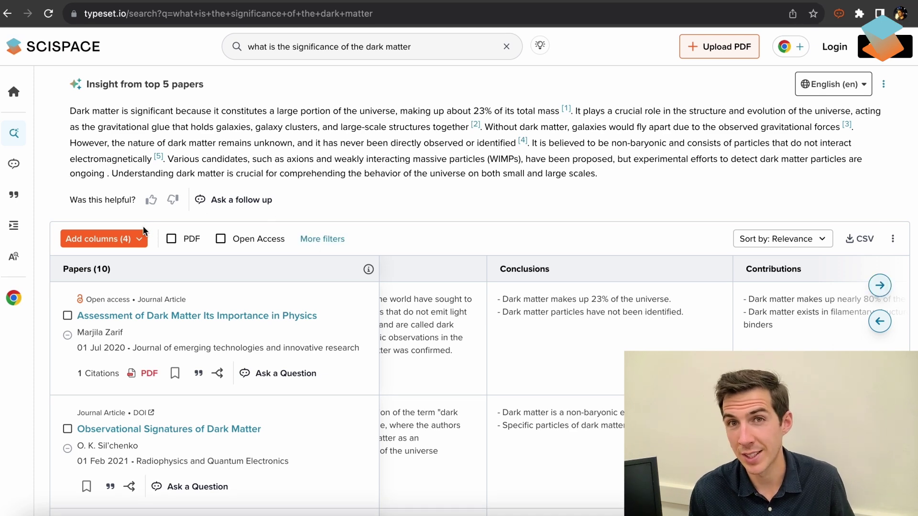
# - Add Methods Used and a custom column starting 'Probl' to the results table, then apply them
pyautogui.click(136, 235)
pyautogui.scroll(-5, 264, 276)
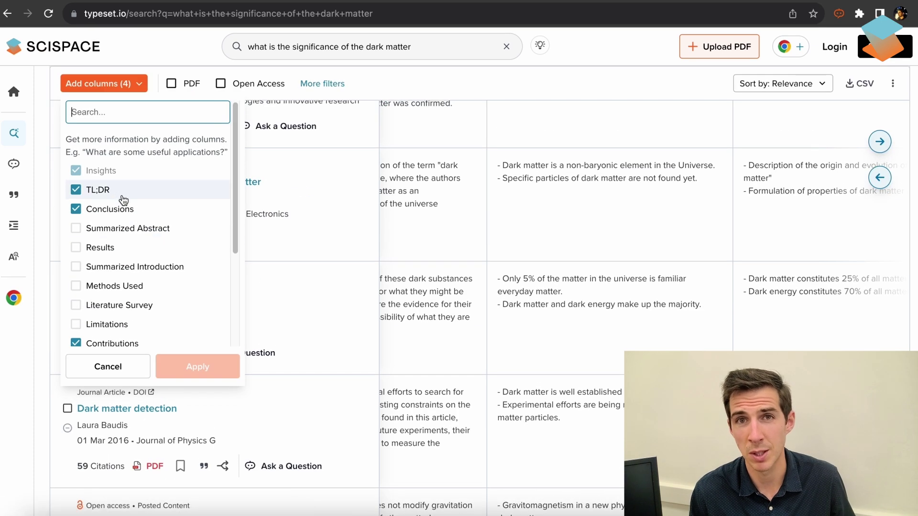
pyautogui.scroll(-1, 123, 243)
pyautogui.click(76, 281)
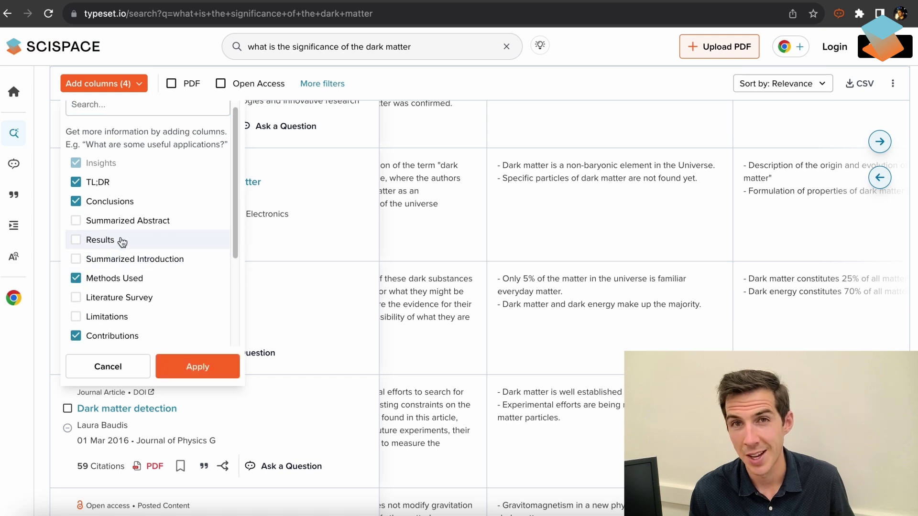
pyautogui.scroll(-3, 101, 292)
pyautogui.scroll(-3, 181, 275)
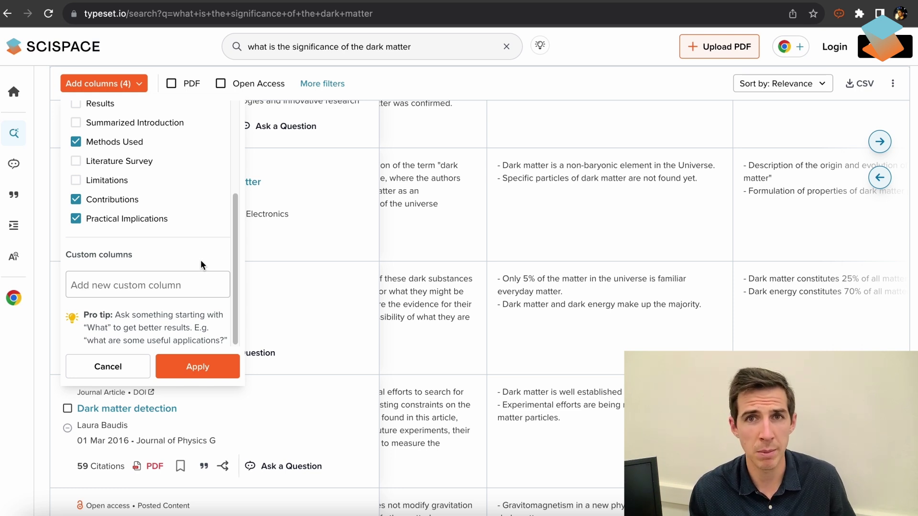
pyautogui.click(94, 287)
pyautogui.write('Problem statement of each paper')
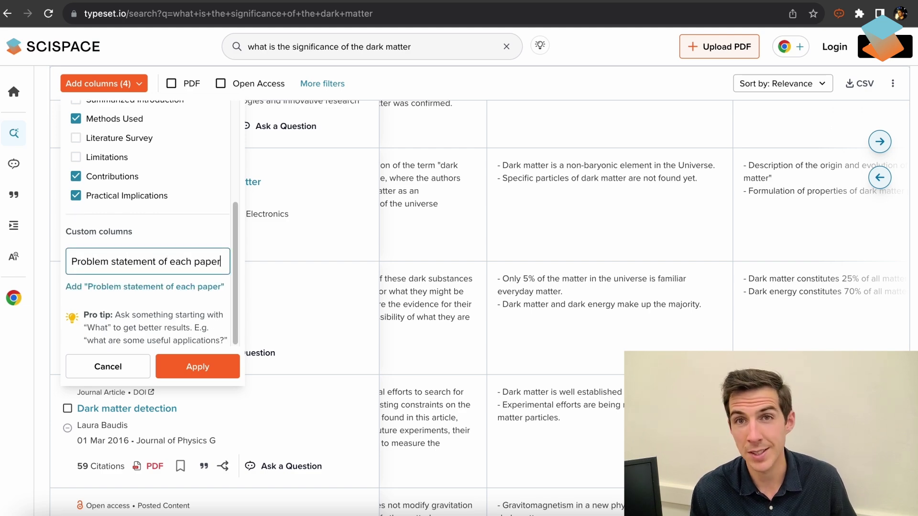
pyautogui.click(197, 366)
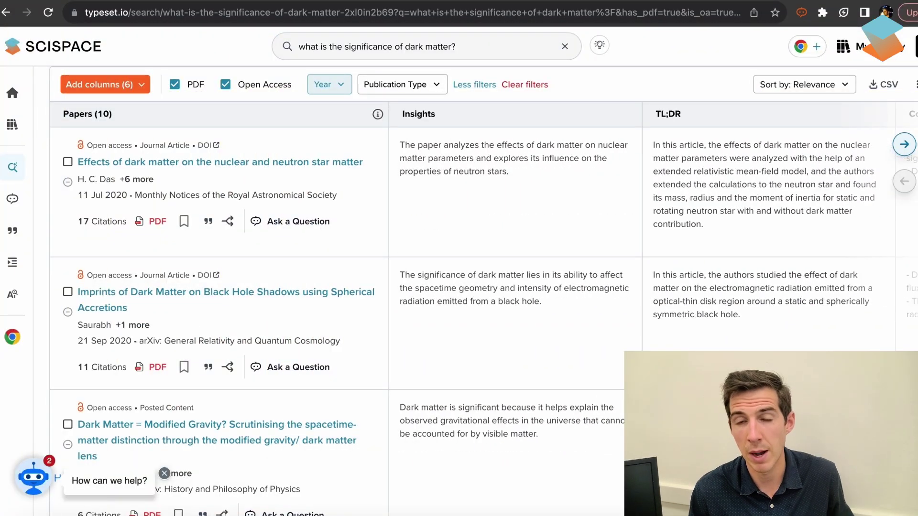
pyautogui.scroll(3, 483, 291)
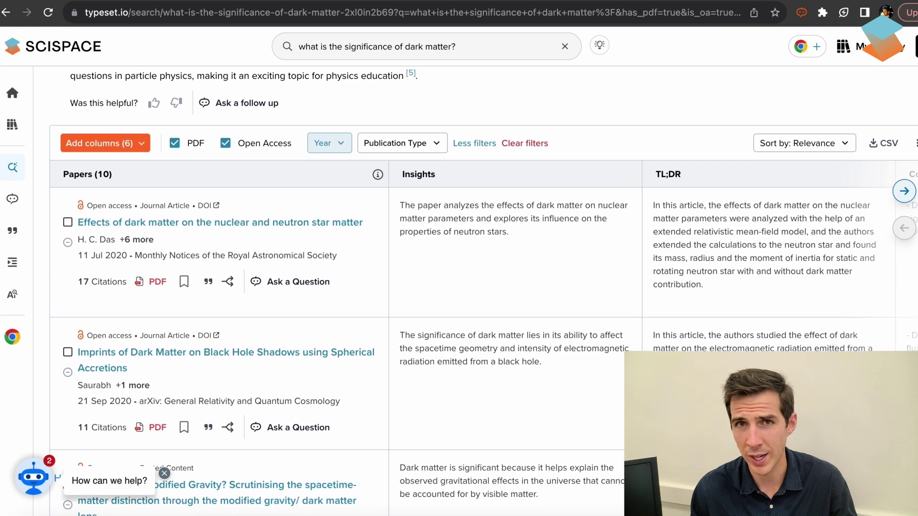
pyautogui.scroll(1, 483, 292)
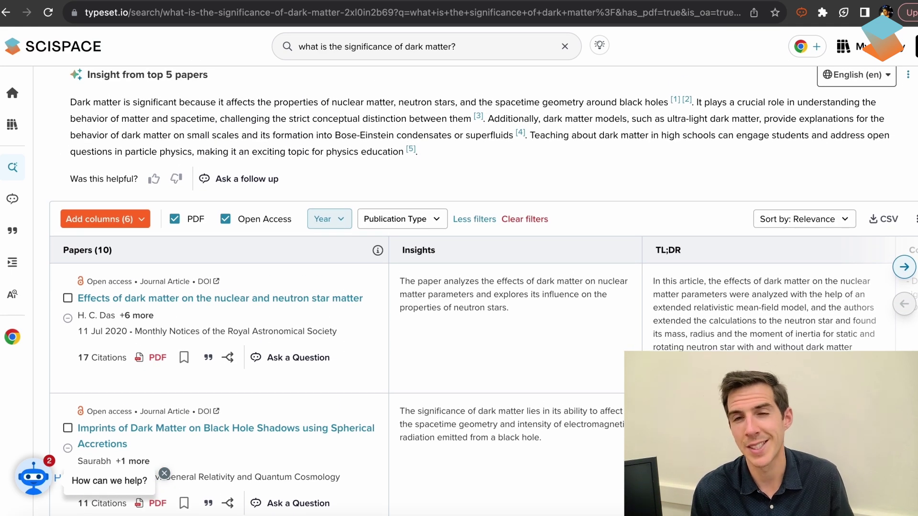
pyautogui.scroll(-2, 484, 291)
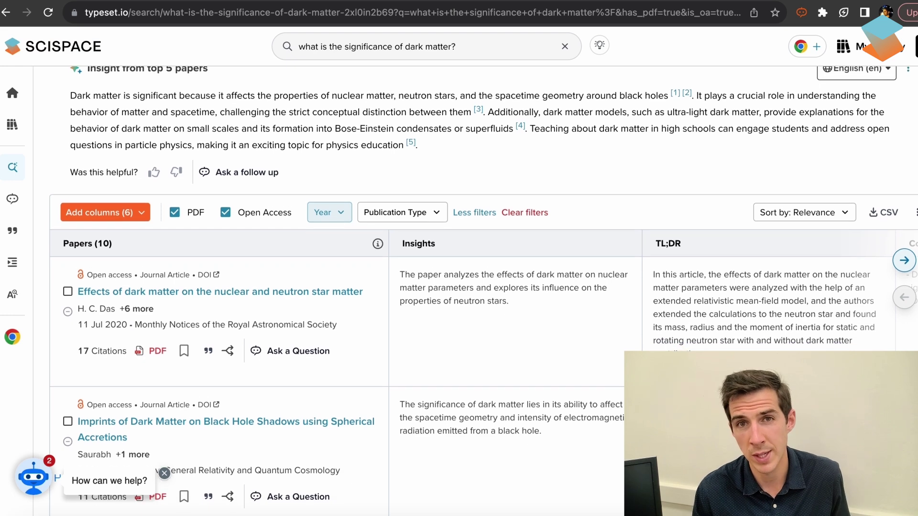
pyautogui.scroll(-3, 484, 291)
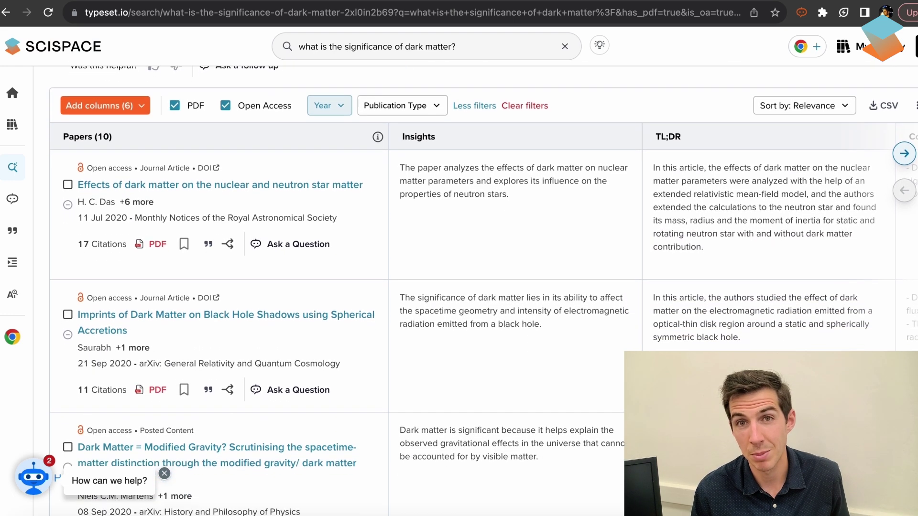
pyautogui.scroll(-1, 483, 291)
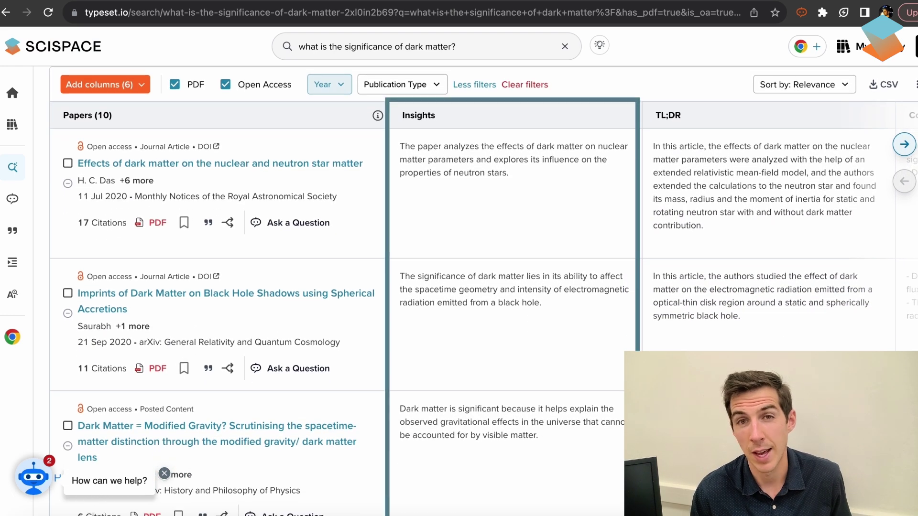
pyautogui.scroll(-1, 483, 291)
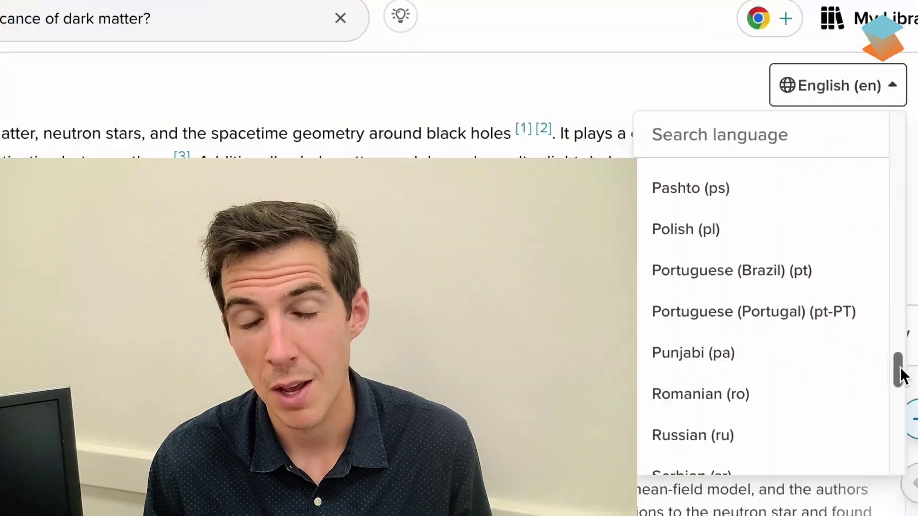
pyautogui.moveTo(900, 367); pyautogui.dragTo(894, 417)
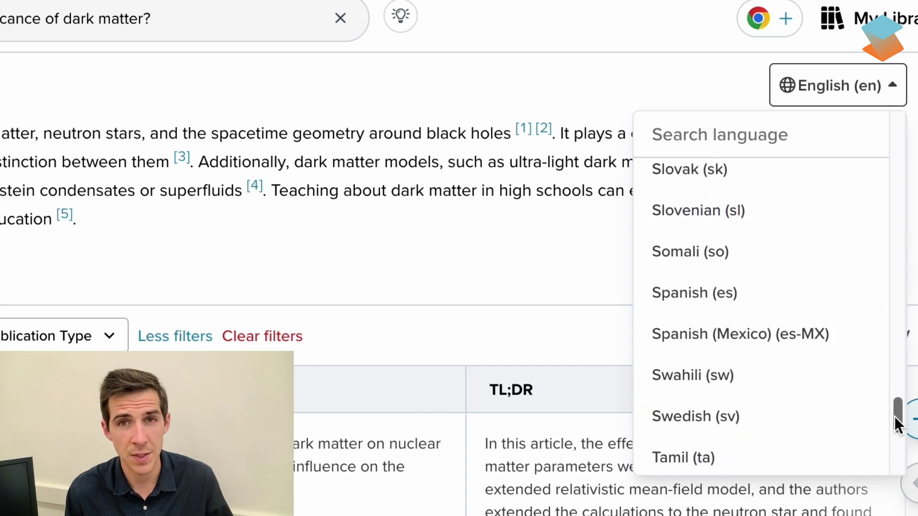
pyautogui.click(762, 297)
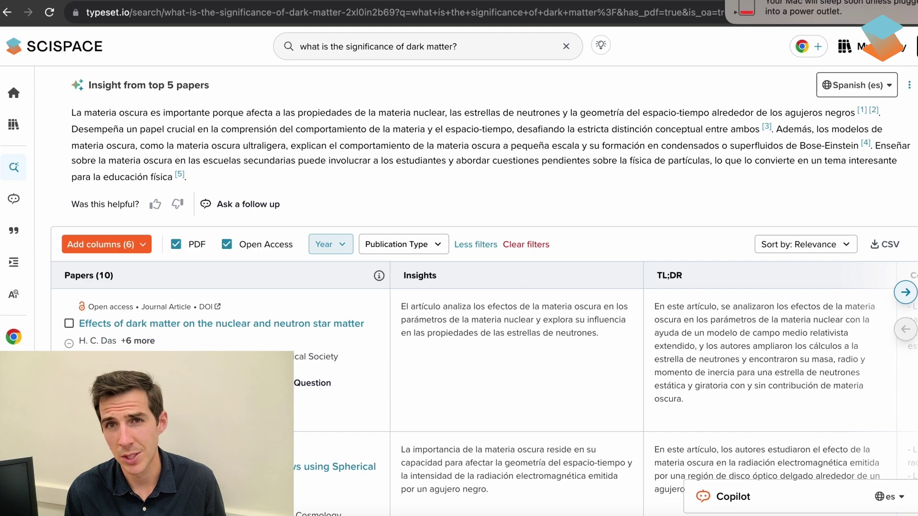
pyautogui.click(898, 91)
pyautogui.scroll(1, 893, 121)
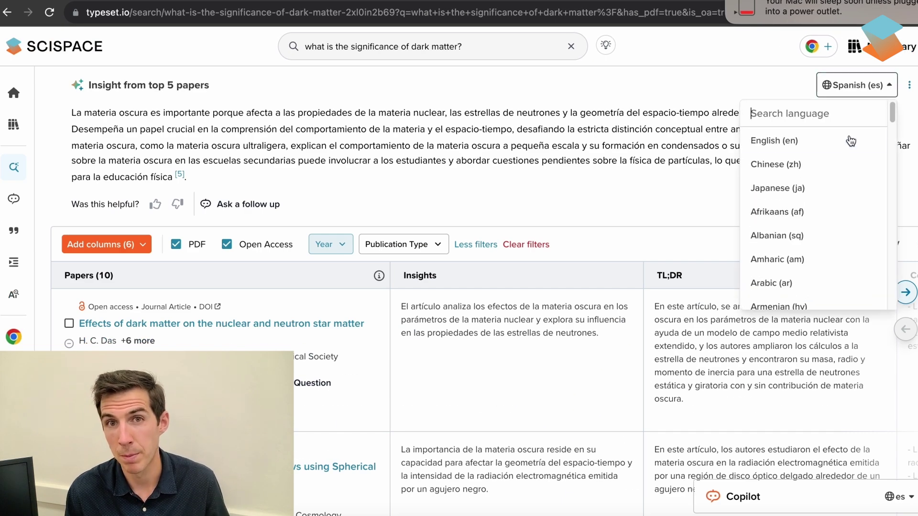
pyautogui.click(856, 138)
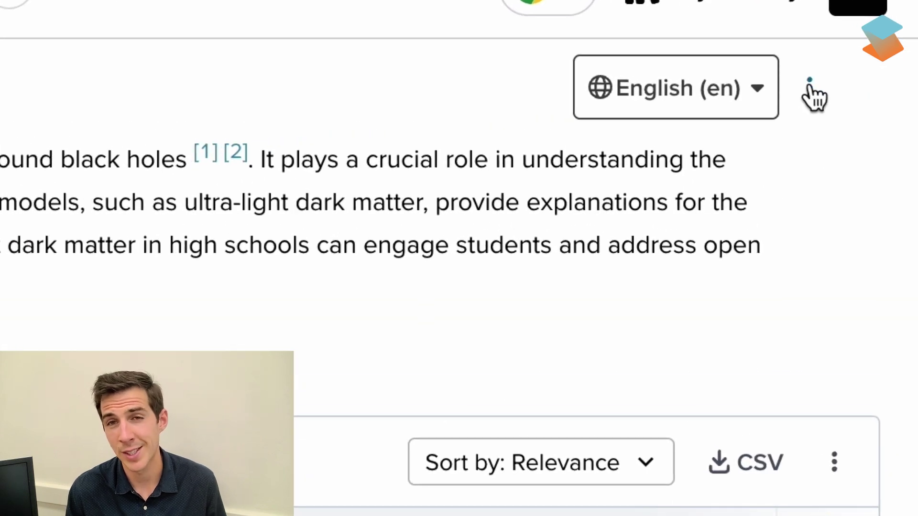
pyautogui.click(810, 91)
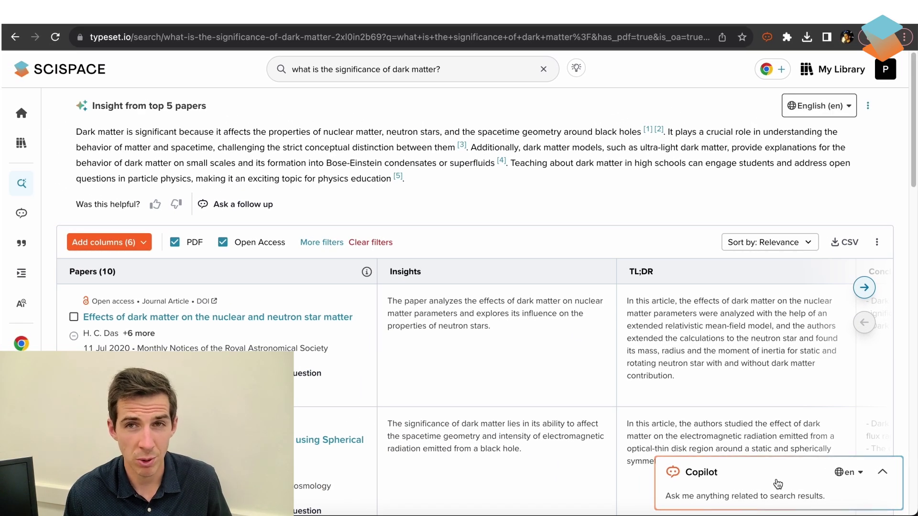
# - Ask Copilot 'what are non-baryonic particles' and scroll through its answer on WIMPs and XENON1T
pyautogui.click(778, 485)
pyautogui.click(800, 459)
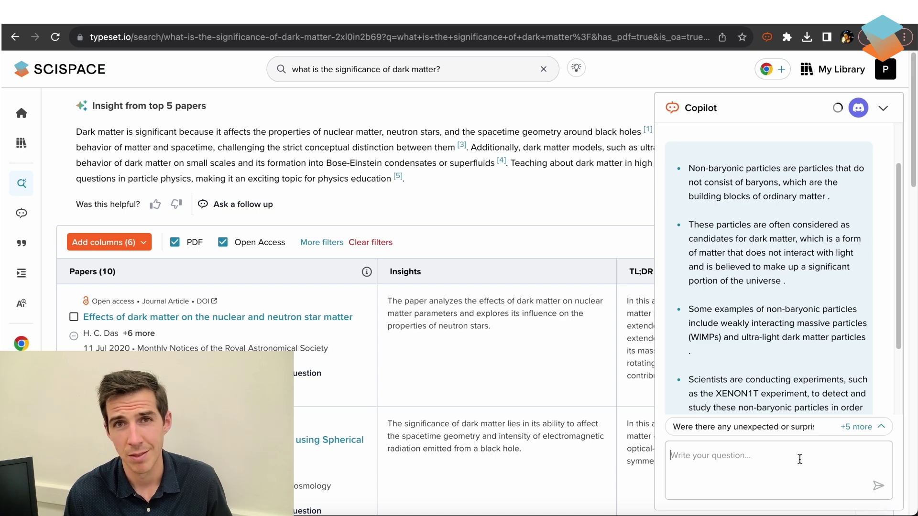
pyautogui.write('what are n')
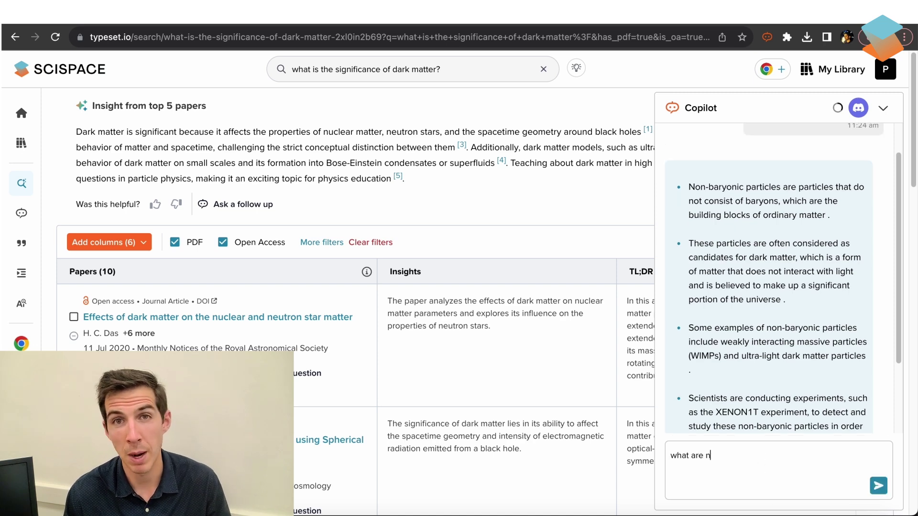
pyautogui.write('on-baryonic particles?')
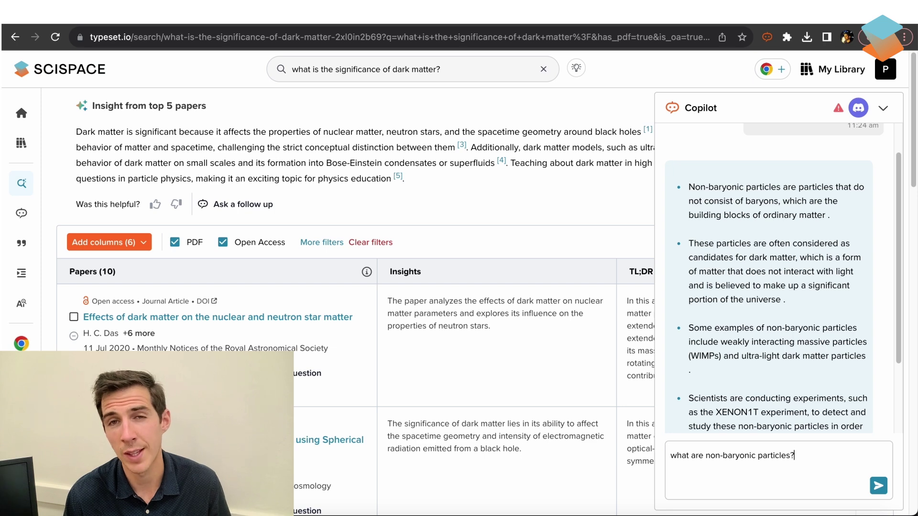
pyautogui.press('Return')
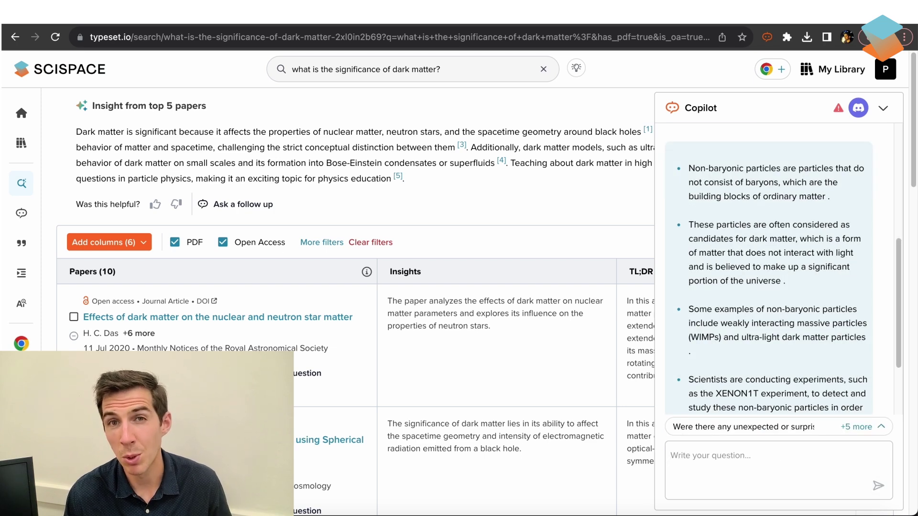
pyautogui.scroll(-1, 898, 325)
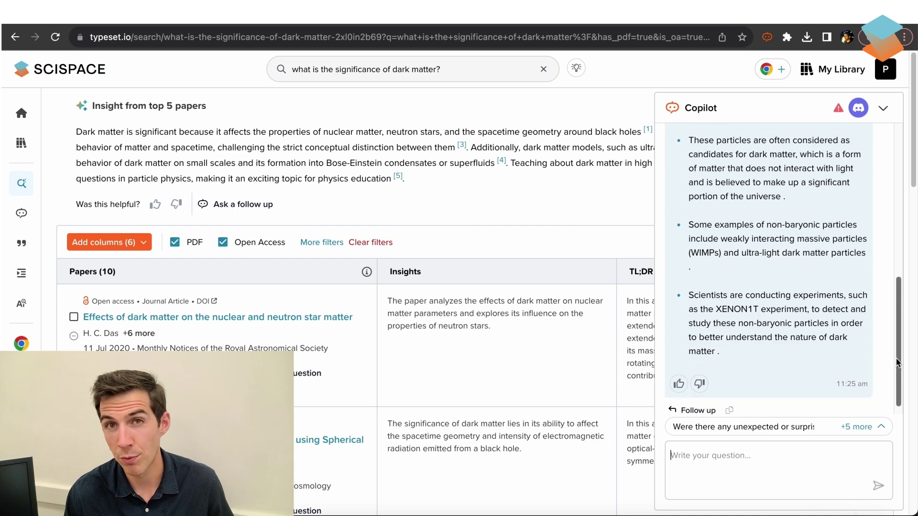